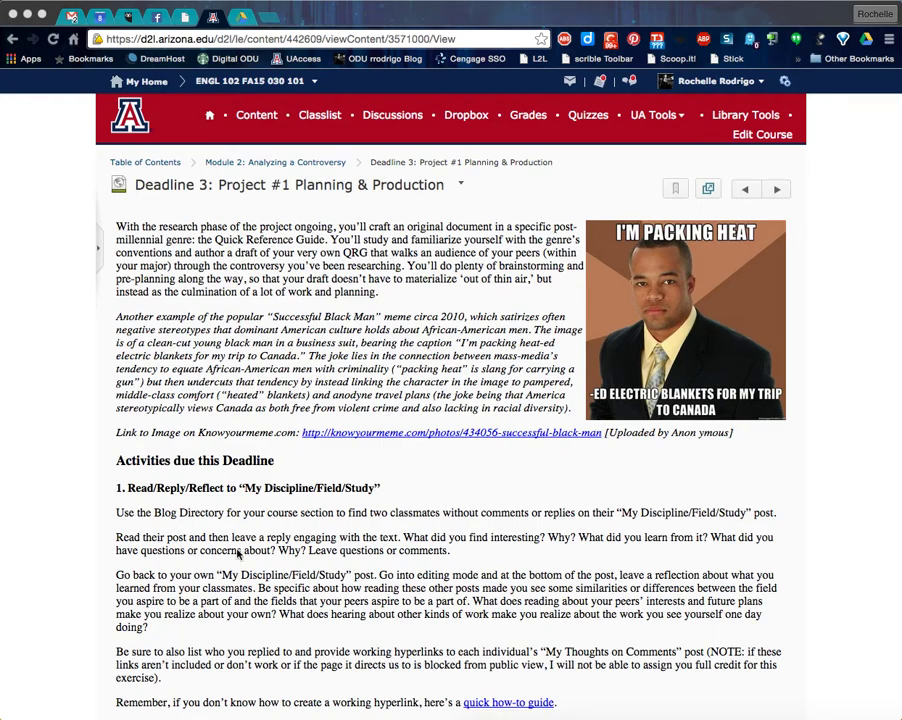
- Scroll the D2L Deadline 3 instructions down to item 8's Project #1 document links
{"action": "scroll", "coordinate": [240, 520], "scroll_direction": "down", "scroll_amount": 10}
{"action": "scroll", "coordinate": [237, 553], "scroll_direction": "down", "scroll_amount": 10}
{"action": "scroll", "coordinate": [237, 553], "scroll_direction": "down", "scroll_amount": 8}
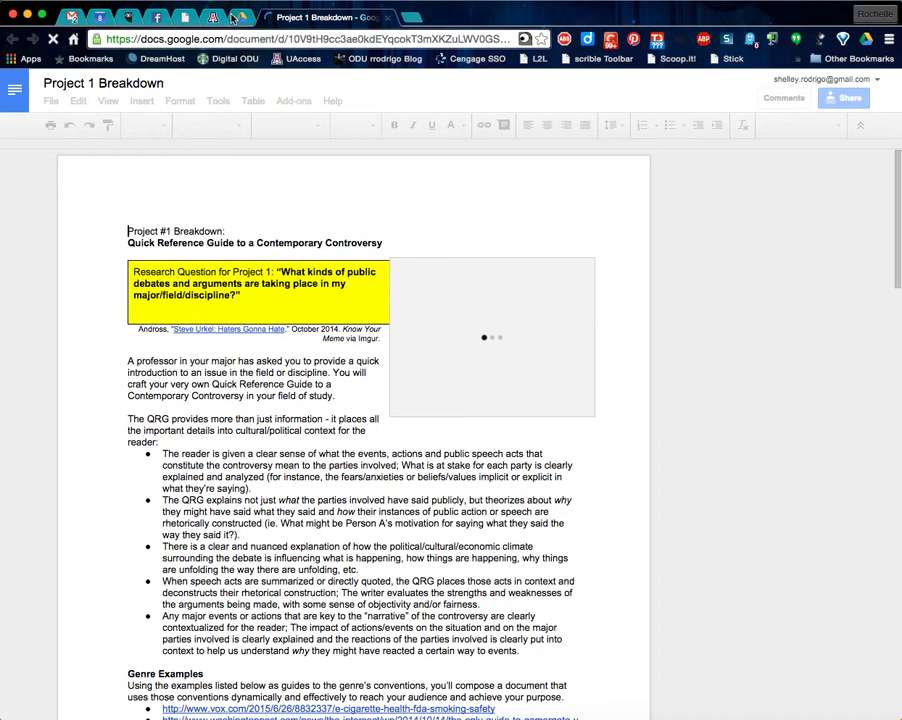
- Open the Project 1 Rubric tab, then switch to the Project 1 Breakdown document
{"action": "left_click", "coordinate": [214, 18]}
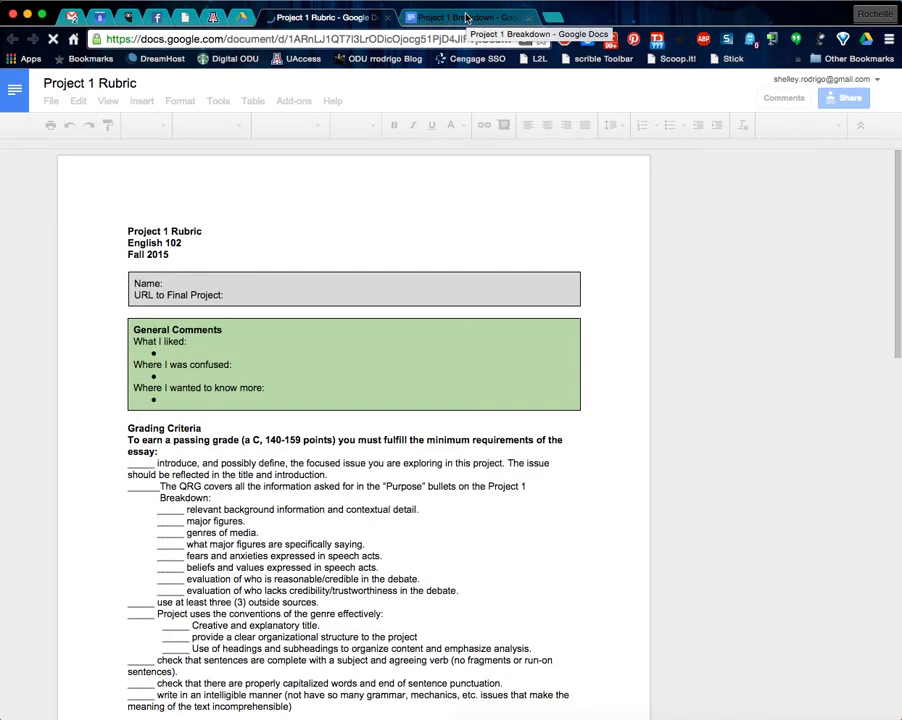
{"action": "left_click", "coordinate": [466, 17]}
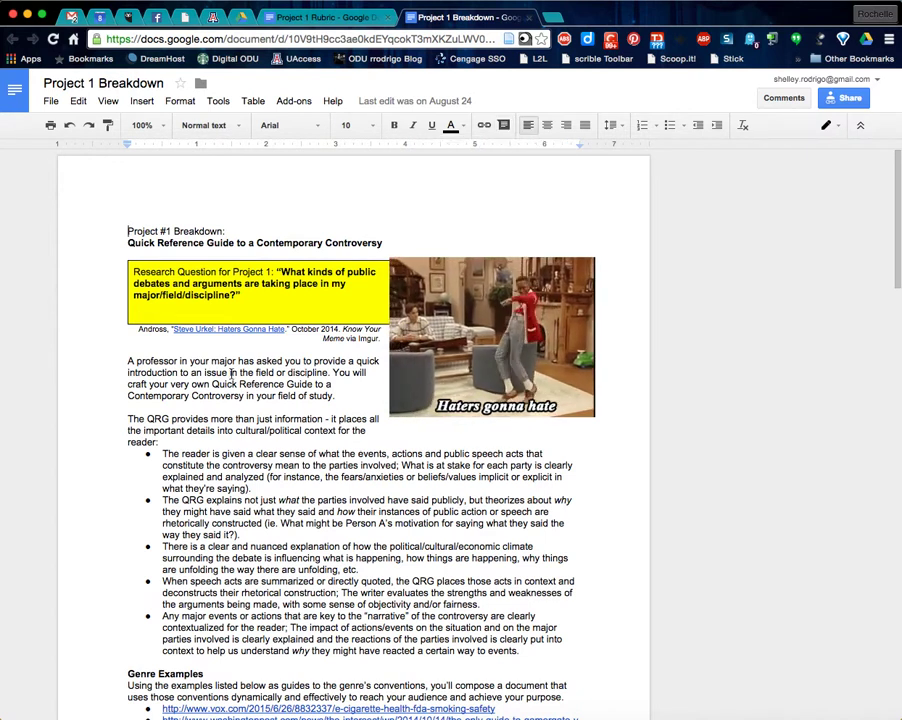
{"action": "left_click_drag", "start_coordinate": [224, 361], "coordinate": [309, 362]}
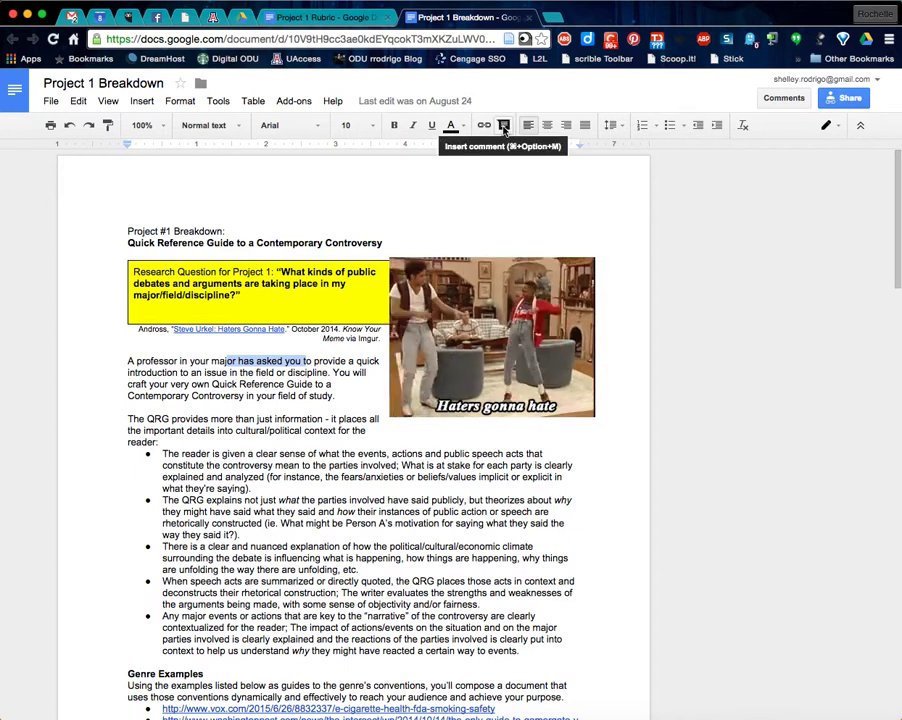
{"action": "left_click", "coordinate": [140, 101]}
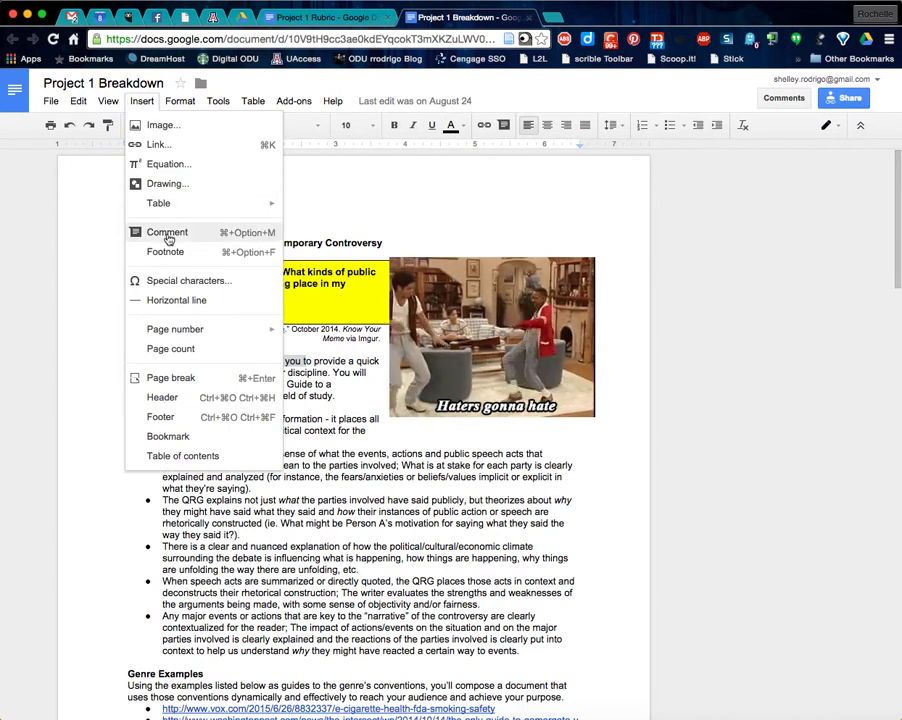
{"action": "left_click", "coordinate": [506, 124]}
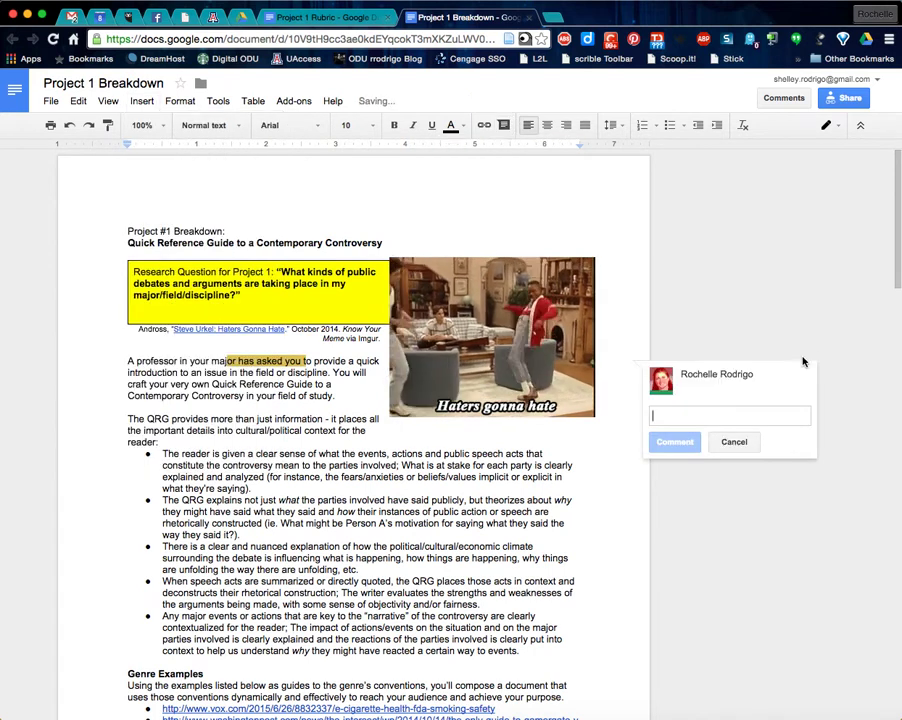
{"action": "left_click", "coordinate": [543, 499]}
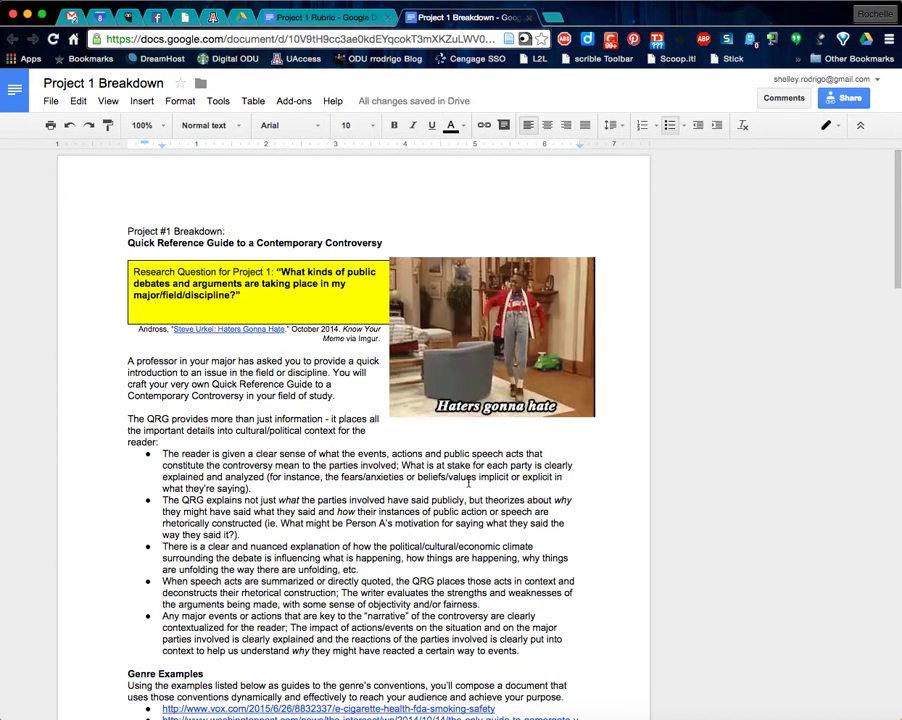
{"action": "left_click", "coordinate": [320, 18]}
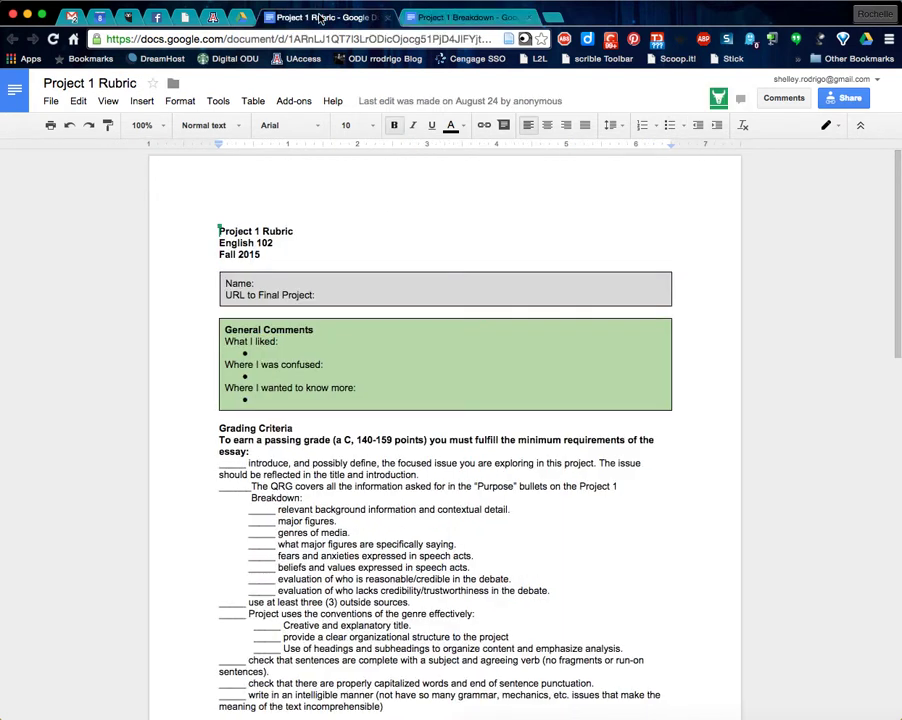
{"action": "left_click", "coordinate": [469, 19]}
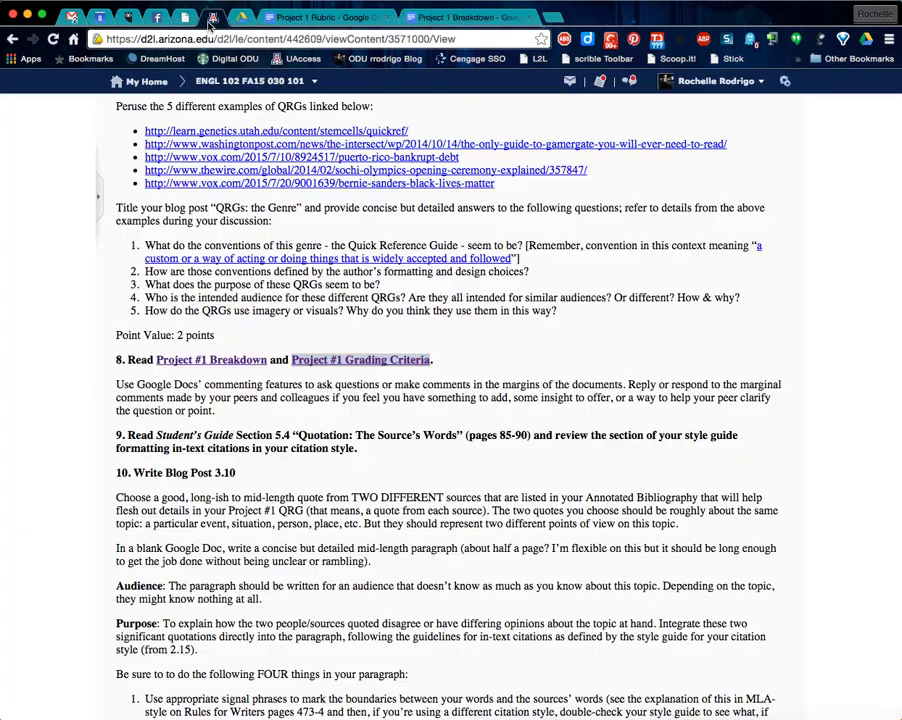
- Back in D2L, bring step 15, Write Blog Post 3.15, into view
{"action": "left_click", "coordinate": [213, 18]}
{"action": "scroll", "coordinate": [228, 432], "scroll_direction": "down", "scroll_amount": 4}
{"action": "scroll", "coordinate": [228, 432], "scroll_direction": "down", "scroll_amount": 2}
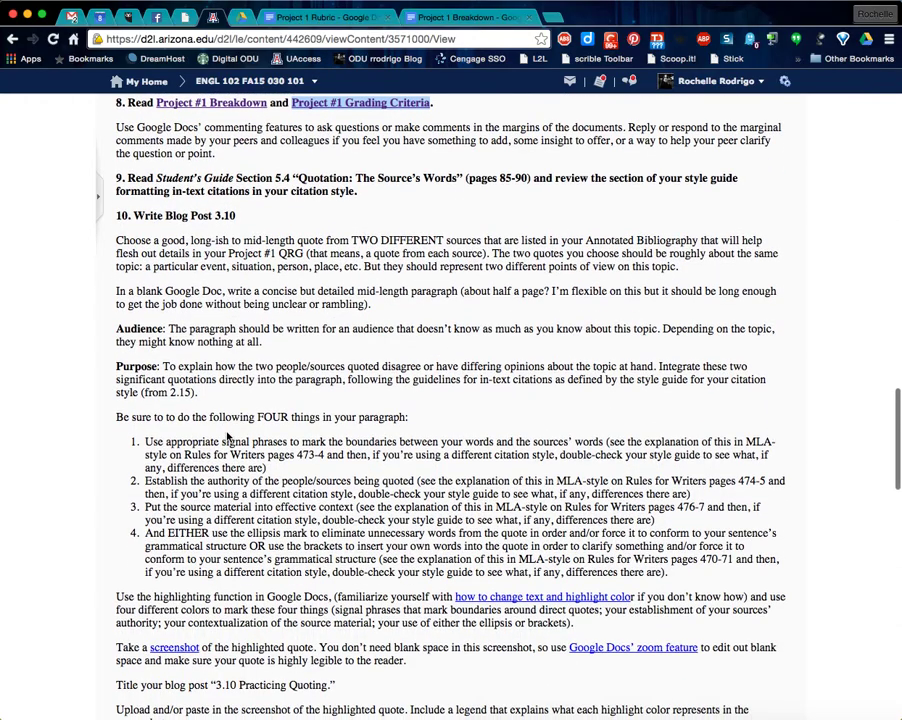
{"action": "scroll", "coordinate": [228, 437], "scroll_direction": "down", "scroll_amount": 11}
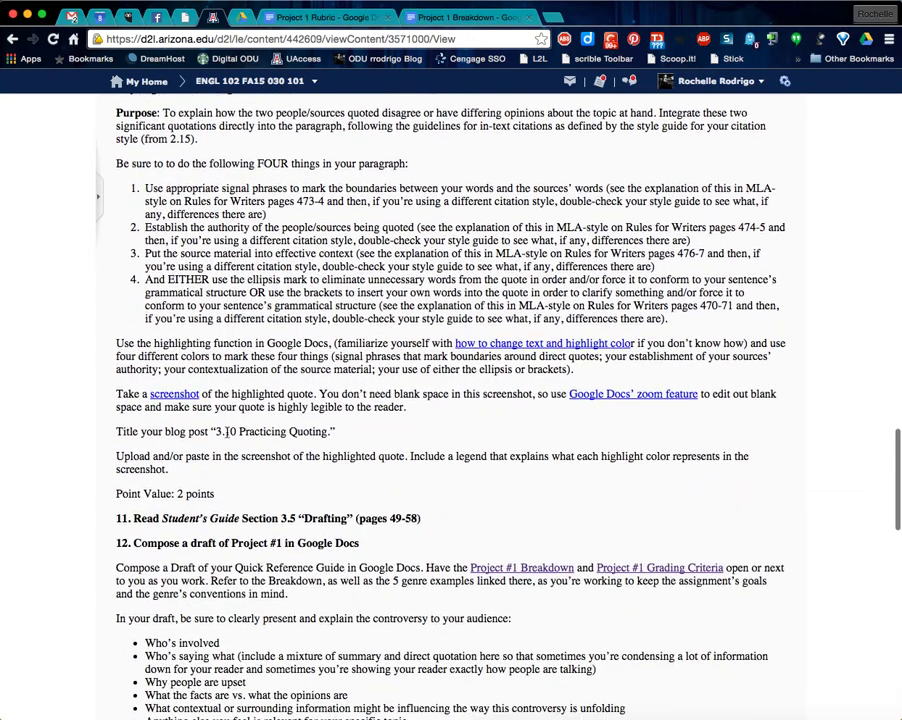
{"action": "scroll", "coordinate": [228, 437], "scroll_direction": "down", "scroll_amount": 2}
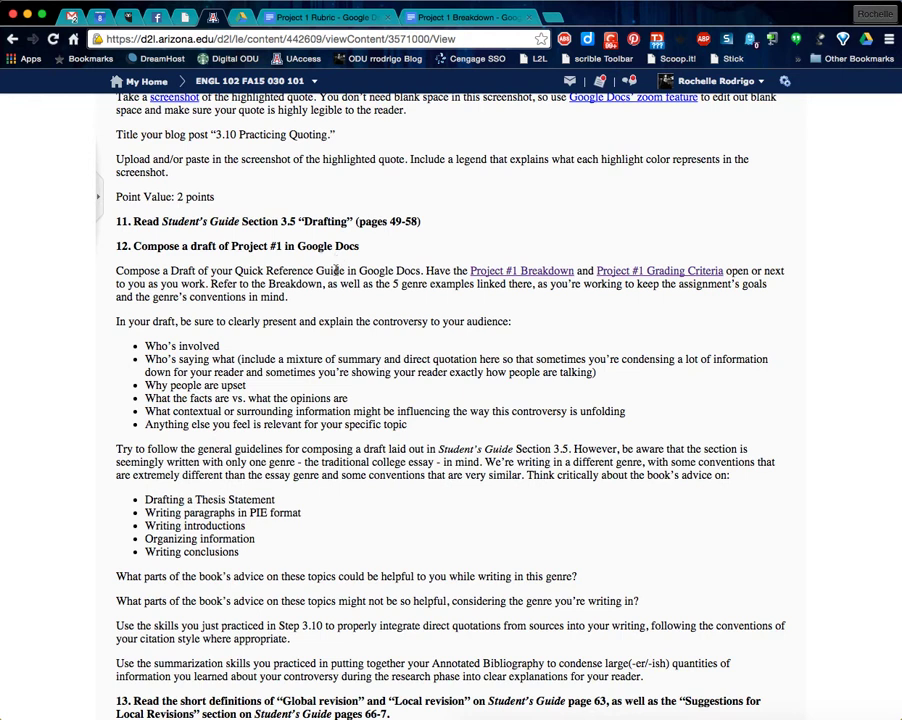
{"action": "scroll", "coordinate": [345, 368], "scroll_direction": "down", "scroll_amount": 5}
{"action": "scroll", "coordinate": [345, 368], "scroll_direction": "down", "scroll_amount": 8}
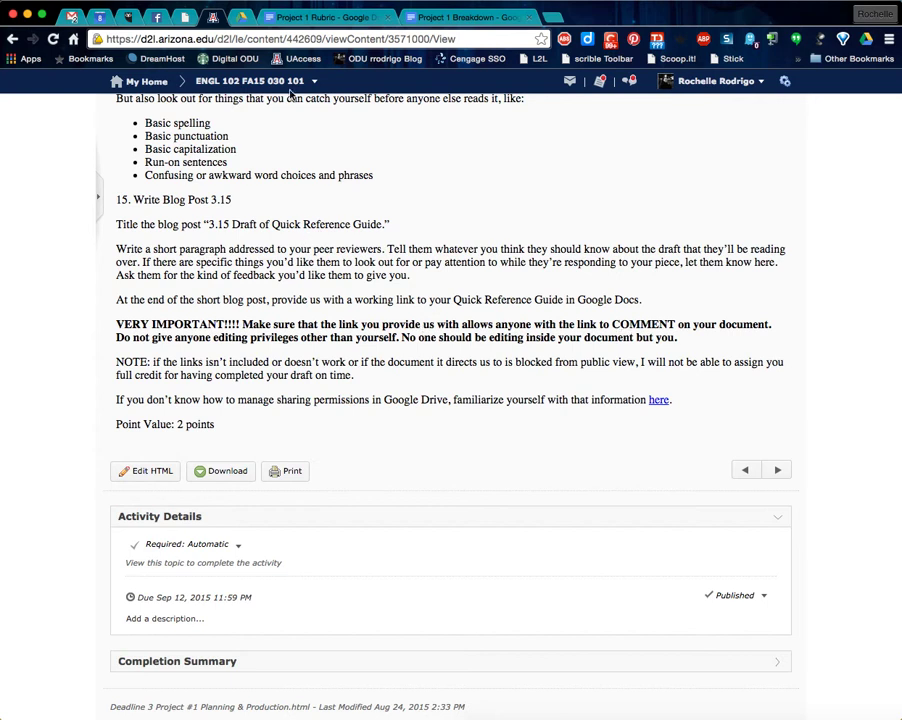
- In the ENGL102 Fall 2015 UA Drive folder, start a new blank Google Doc from NEW
{"action": "left_click", "coordinate": [244, 19]}
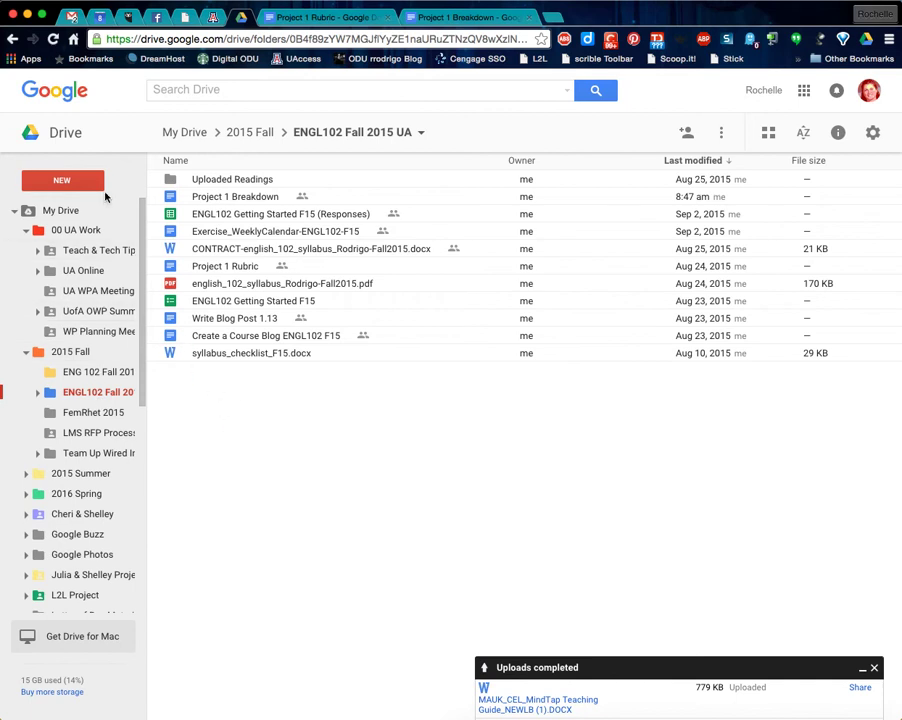
{"action": "left_click", "coordinate": [62, 180]}
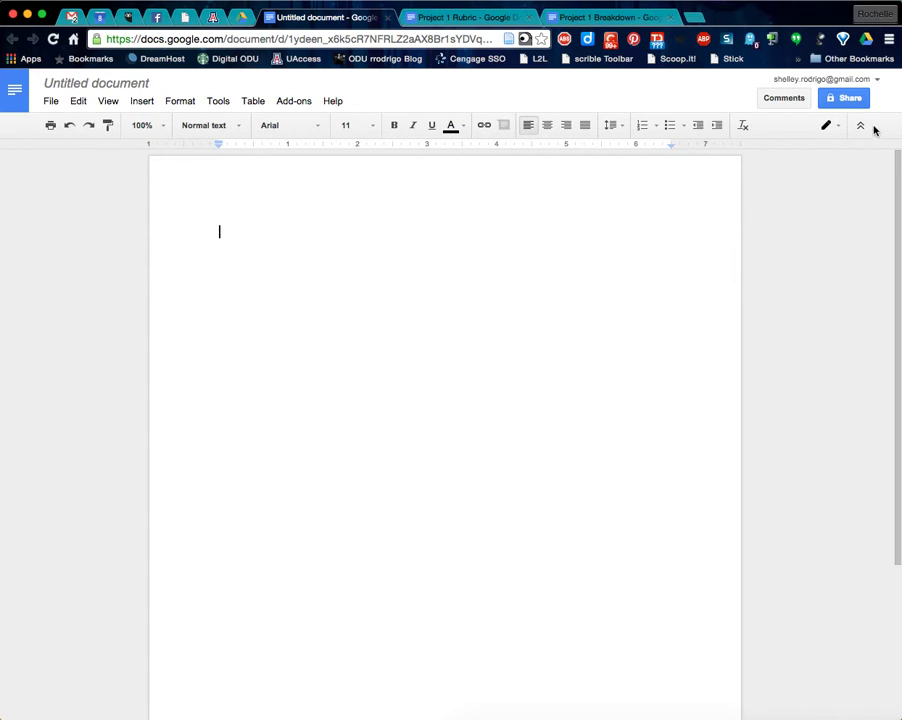
- Name the new document 'Draft Project 1' when prompted before sharing
{"action": "left_click", "coordinate": [853, 101]}
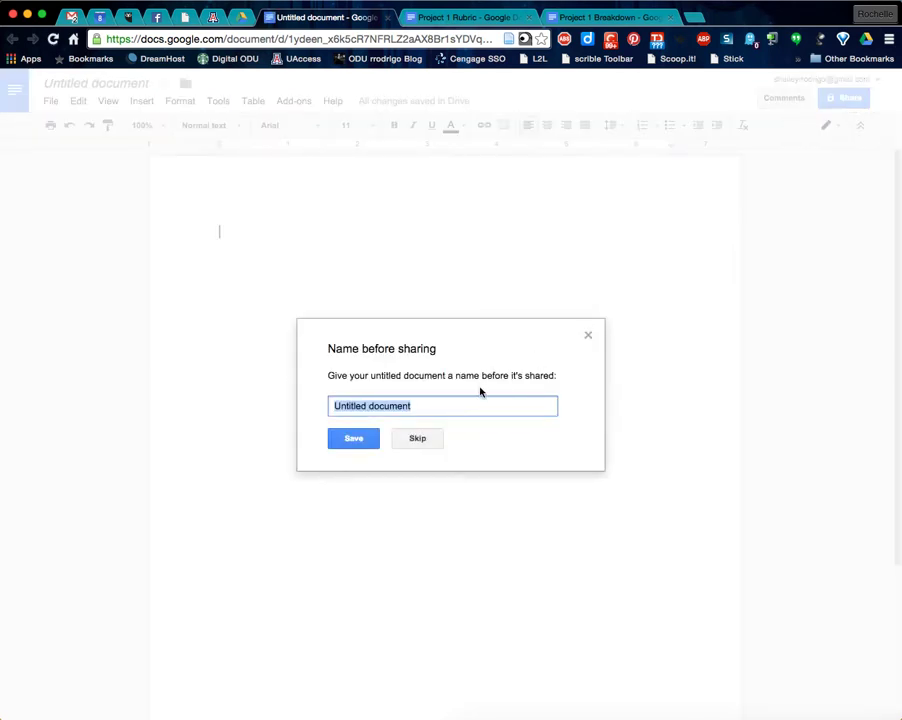
{"action": "type", "text": "Draft Project 1"}
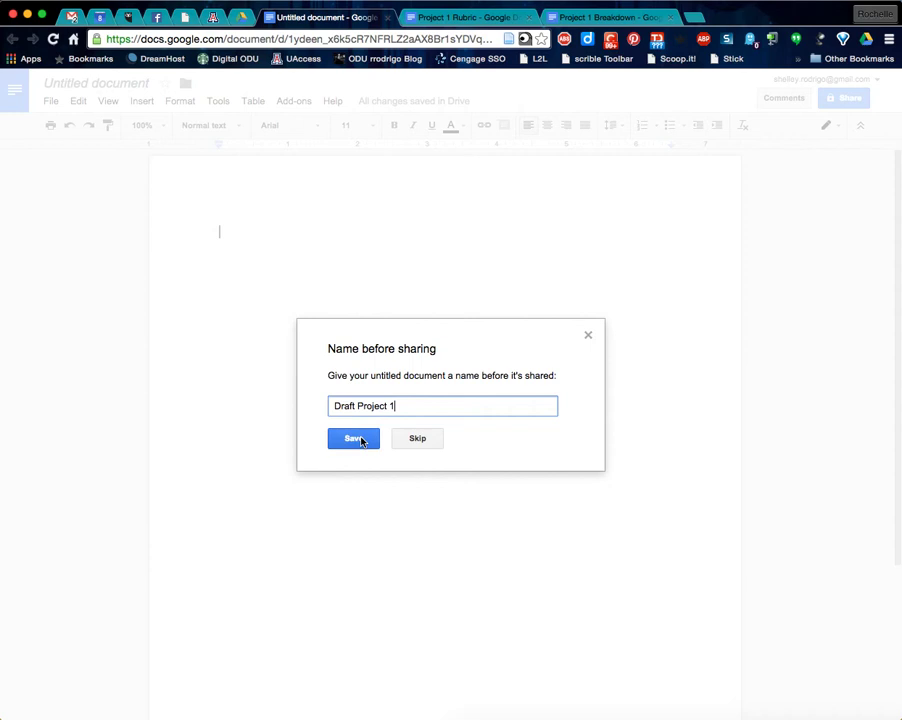
{"action": "left_click", "coordinate": [362, 442]}
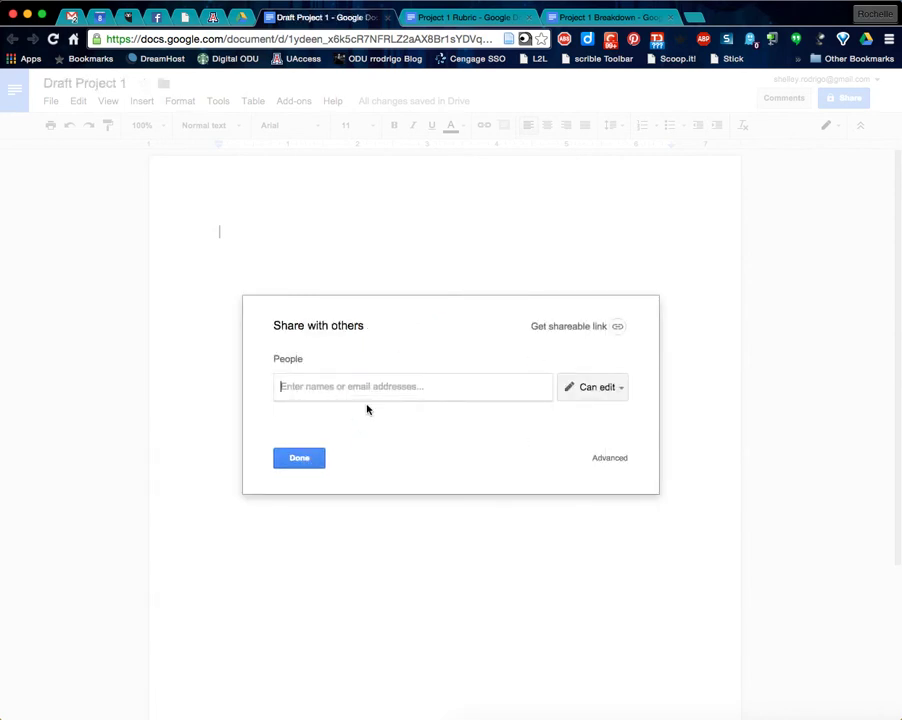
- Turn on link sharing for Draft Project 1 as 'Anyone with the link can comment'
{"action": "left_click", "coordinate": [578, 330]}
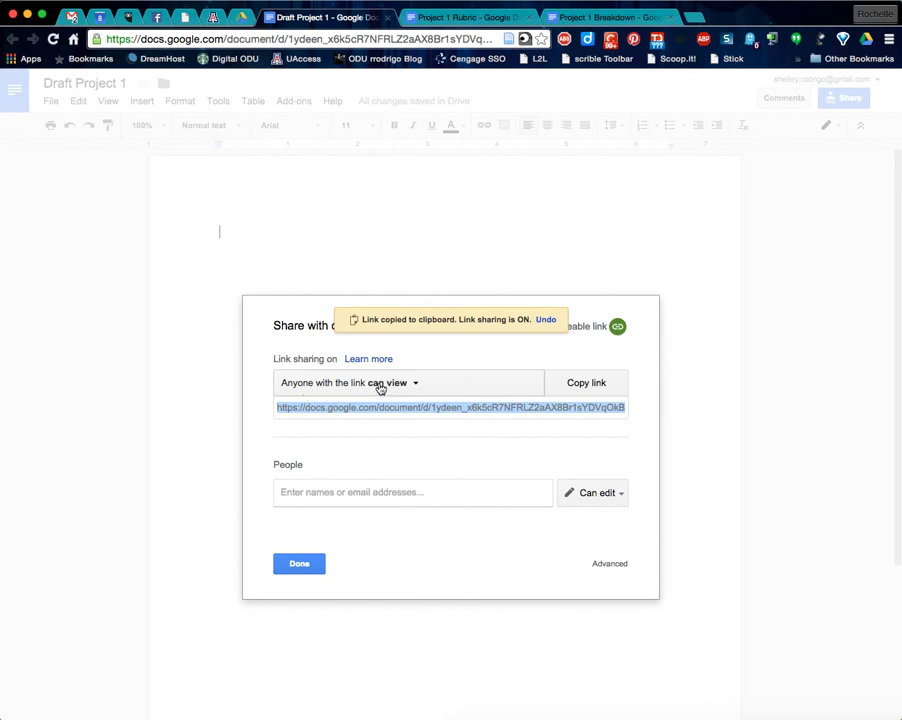
{"action": "left_click", "coordinate": [380, 386]}
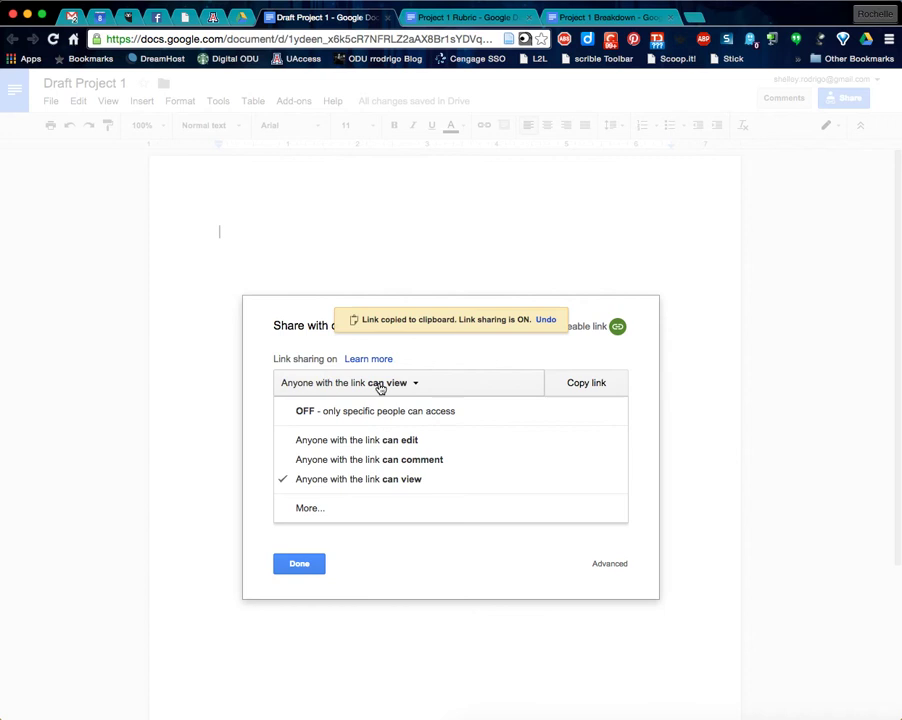
{"action": "left_click", "coordinate": [390, 465]}
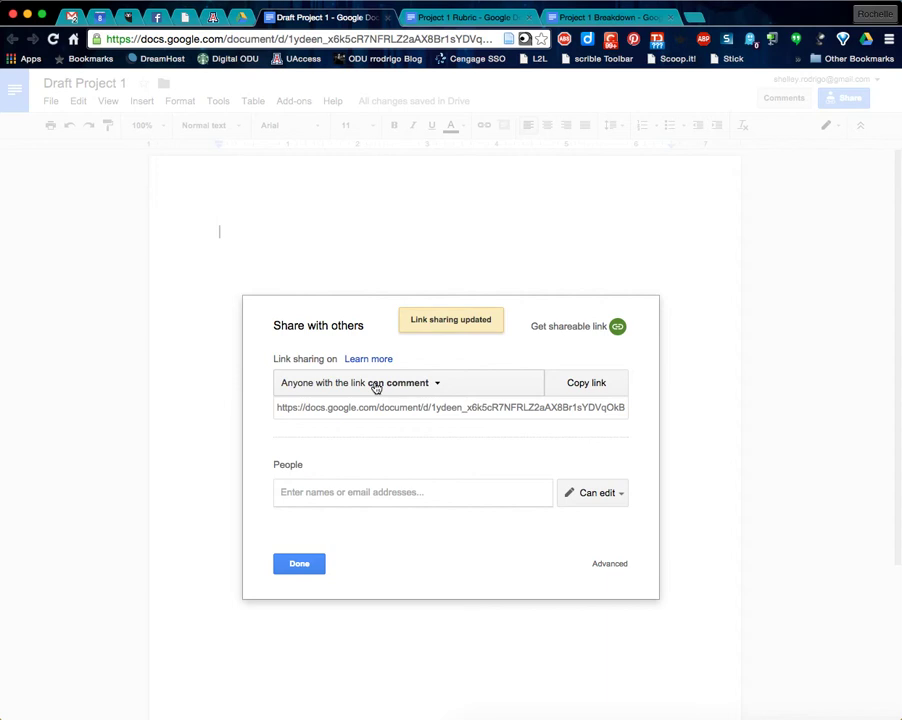
{"action": "left_click", "coordinate": [433, 388]}
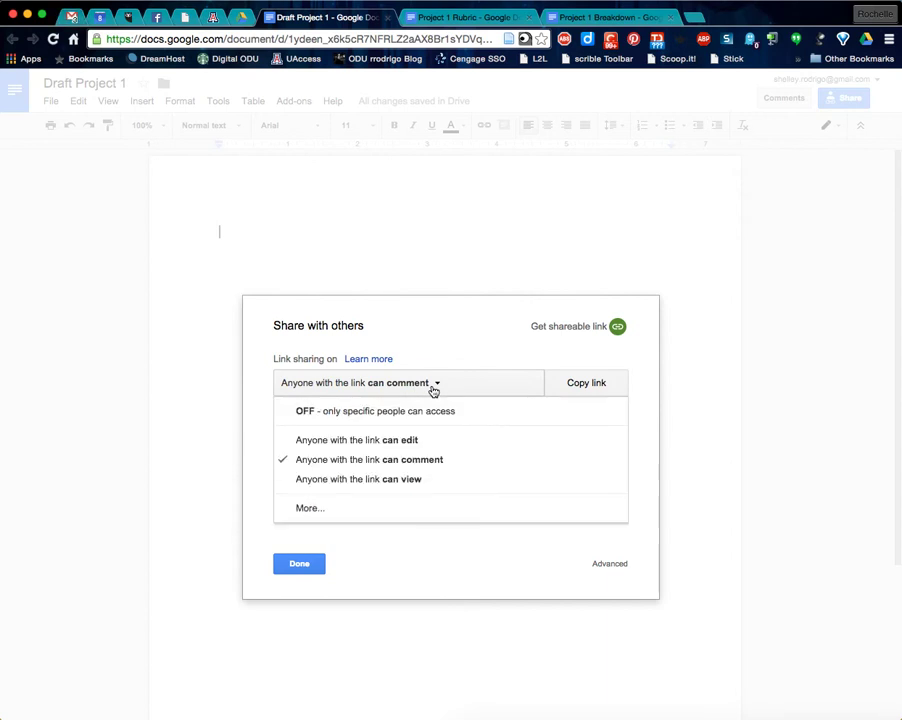
{"action": "left_click", "coordinate": [465, 329]}
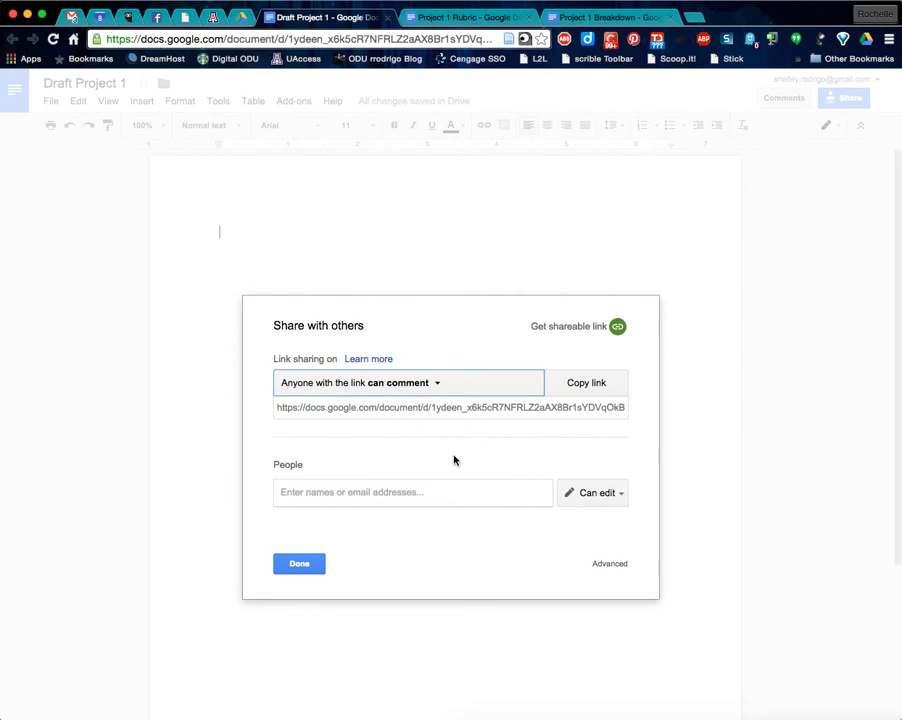
{"action": "left_click", "coordinate": [312, 563]}
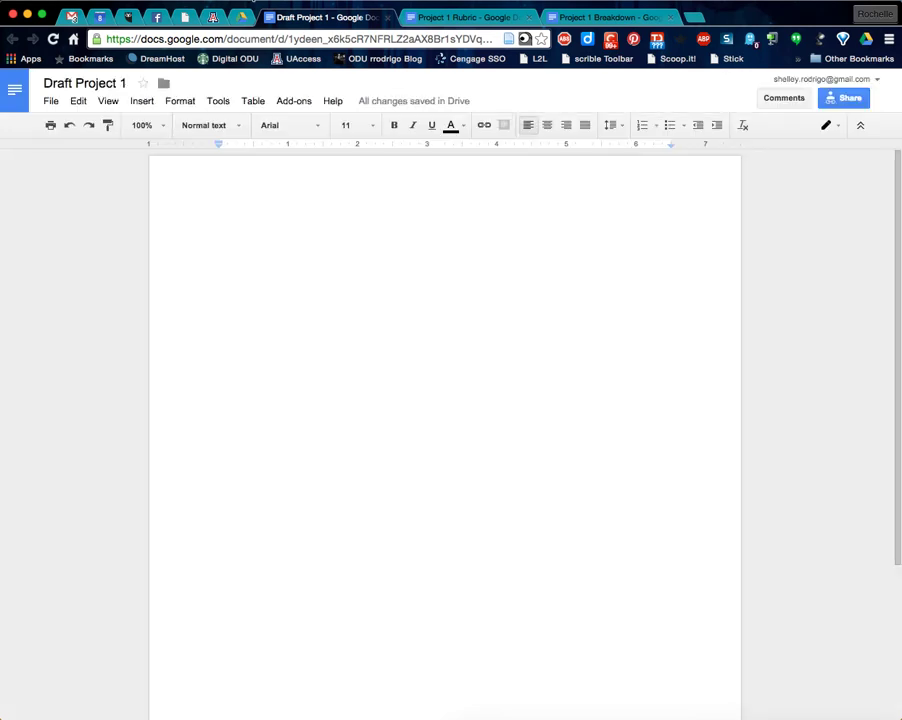
- Switch to D2L and scroll up to the introduction and step 1 of Deadline 3
{"action": "left_click", "coordinate": [213, 17]}
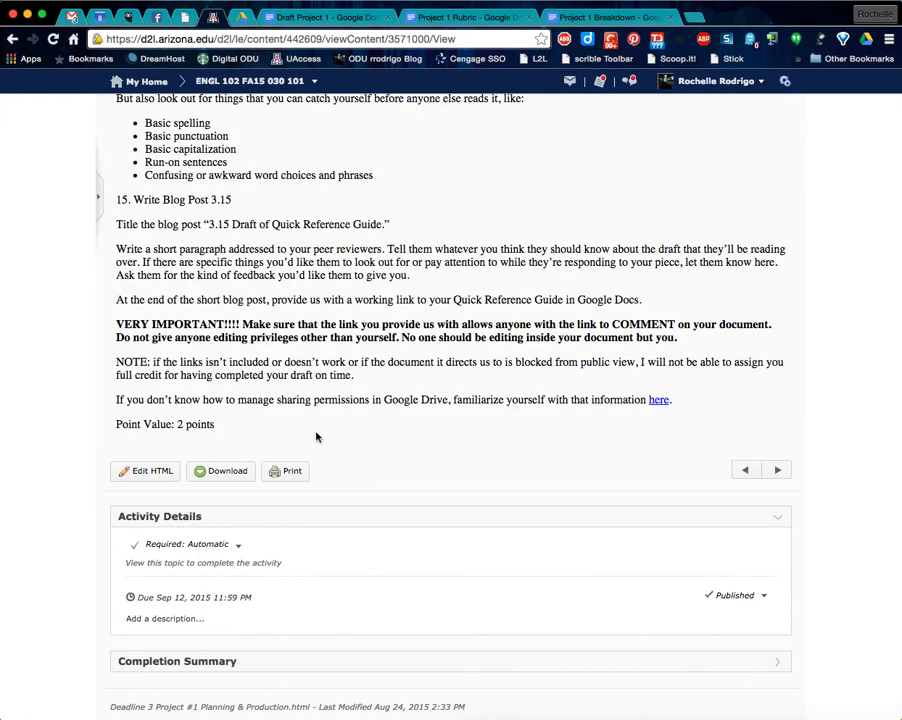
{"action": "scroll", "coordinate": [316, 437], "scroll_direction": "up", "scroll_amount": 10}
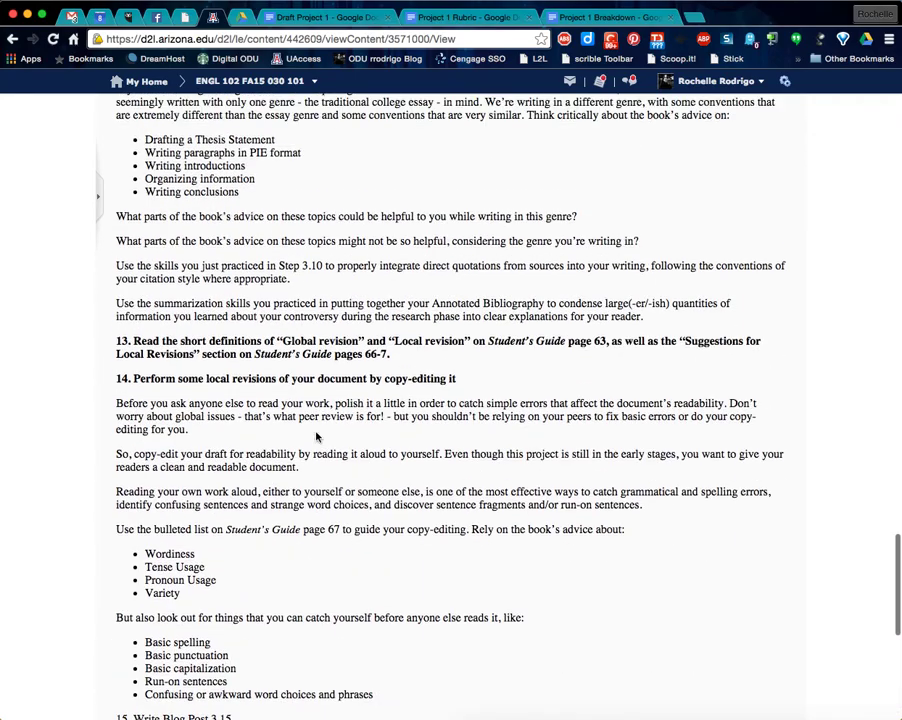
{"action": "scroll", "coordinate": [316, 437], "scroll_direction": "up", "scroll_amount": 1}
{"action": "scroll", "coordinate": [316, 433], "scroll_direction": "up", "scroll_amount": 9}
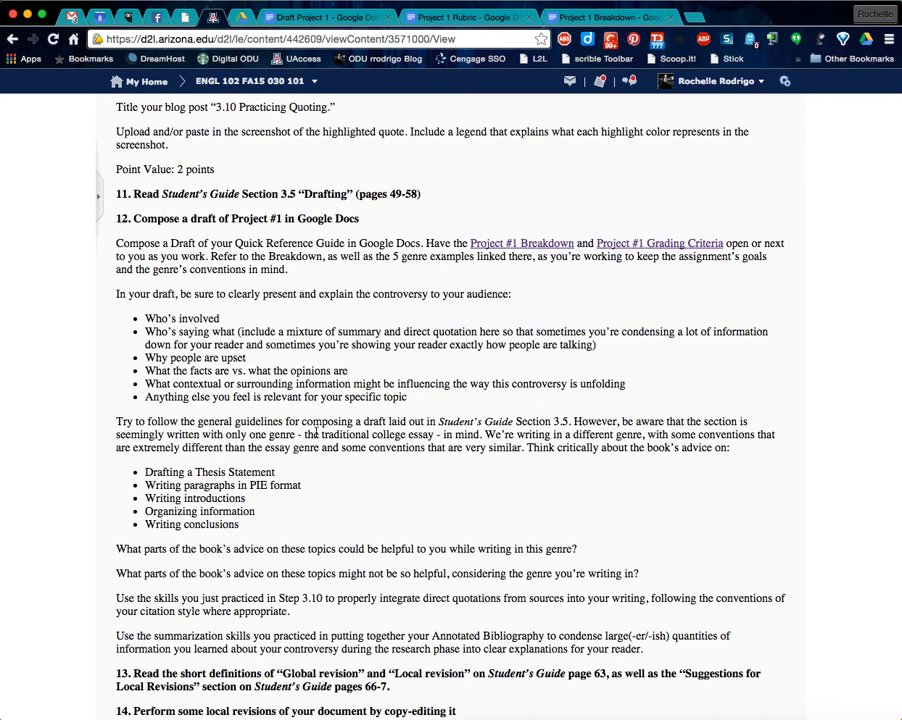
{"action": "scroll", "coordinate": [333, 323], "scroll_direction": "up", "scroll_amount": 15}
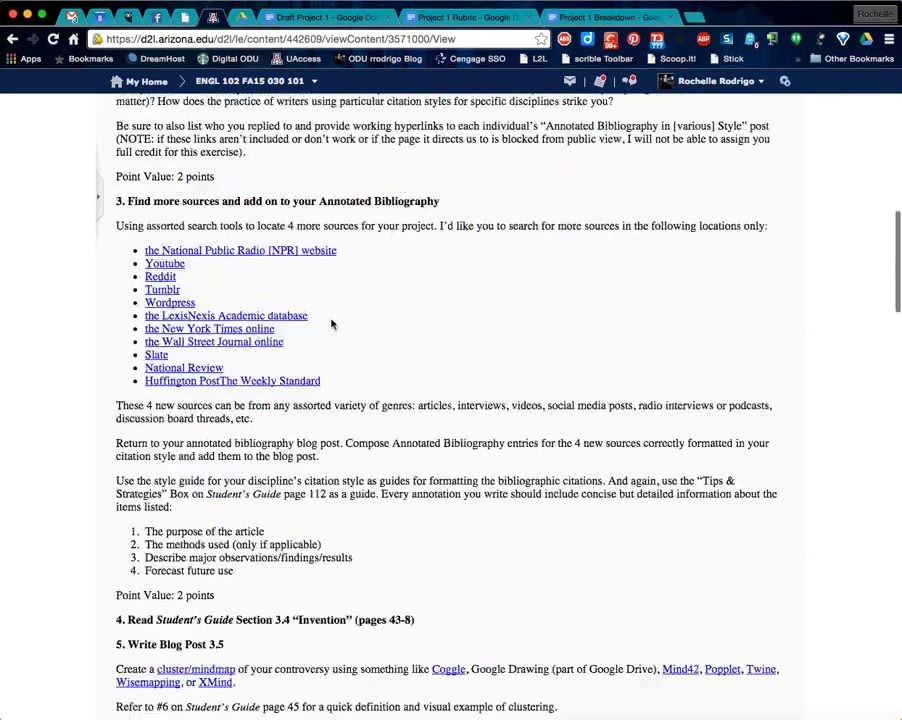
{"action": "scroll", "coordinate": [332, 323], "scroll_direction": "up", "scroll_amount": 10}
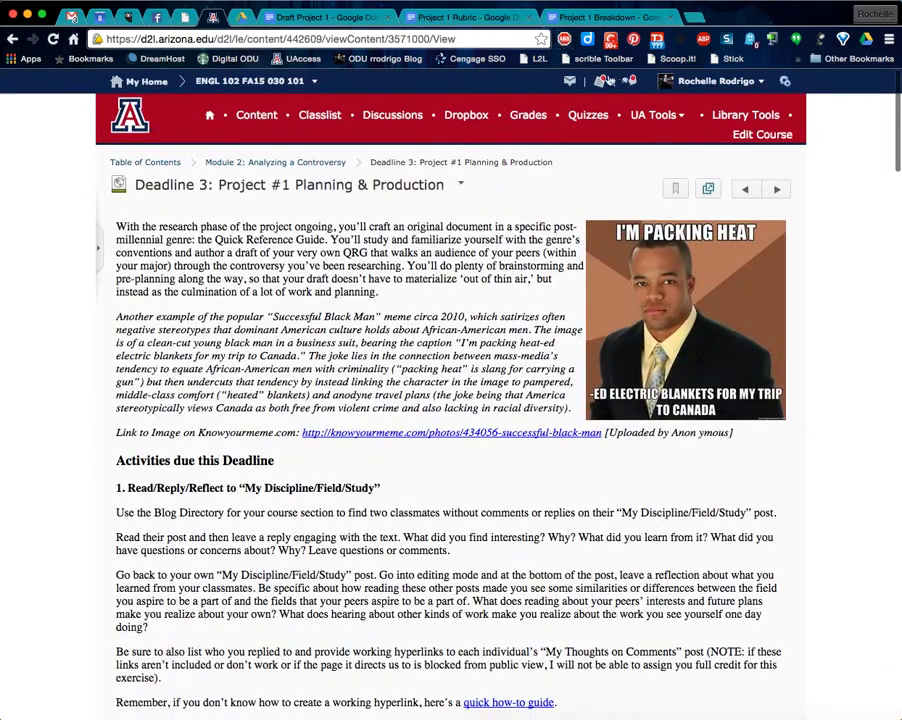